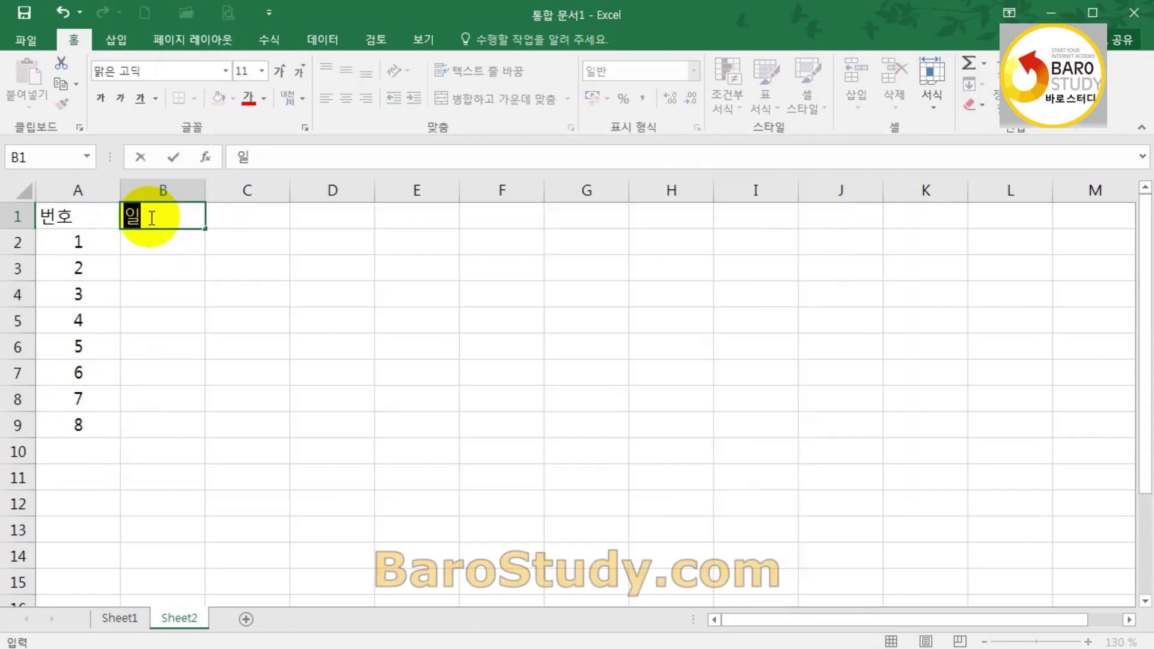
Head column B with 이름 and enter the first person's full name in B2
key(Return)
text(홍길동)
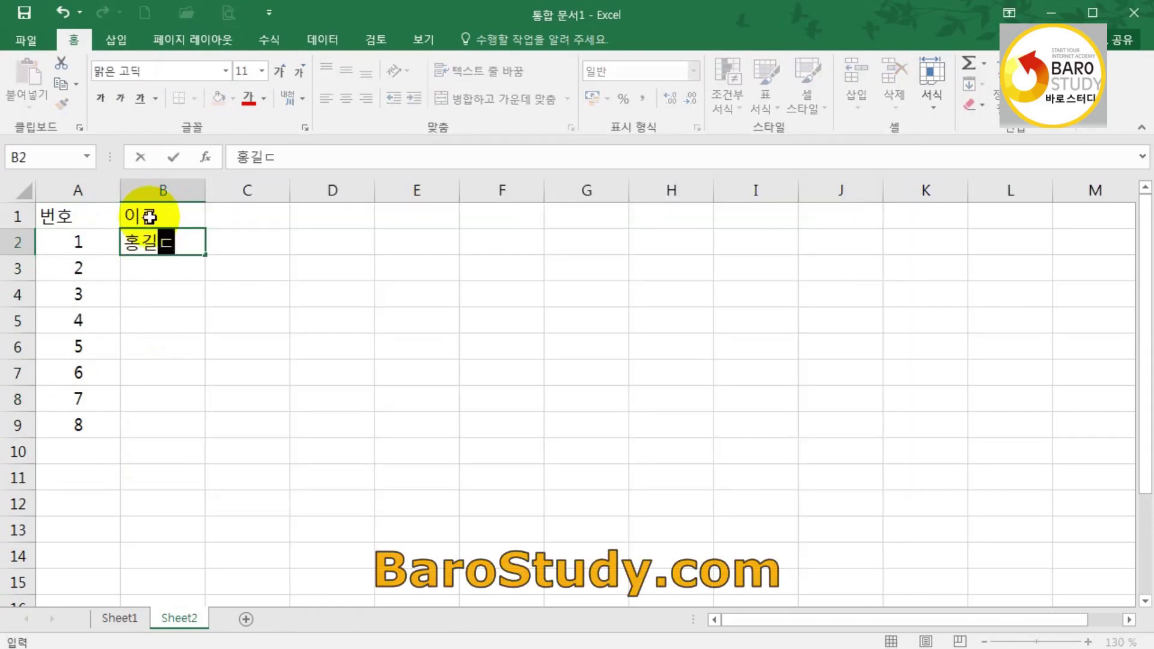
key(Return)
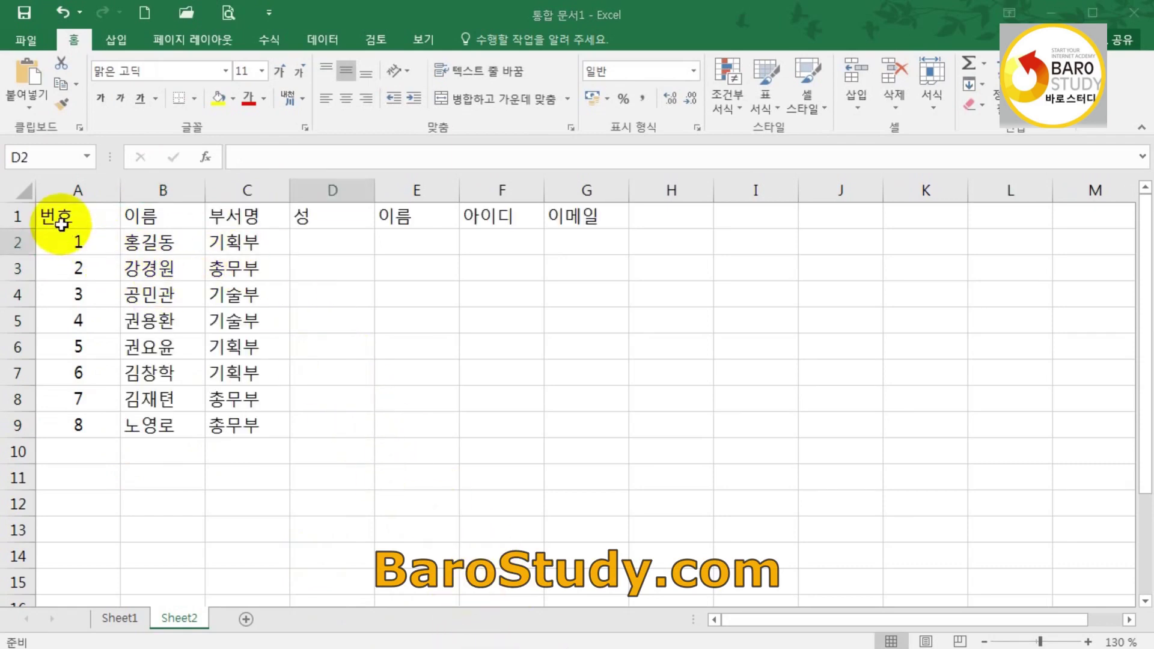
click(66, 218)
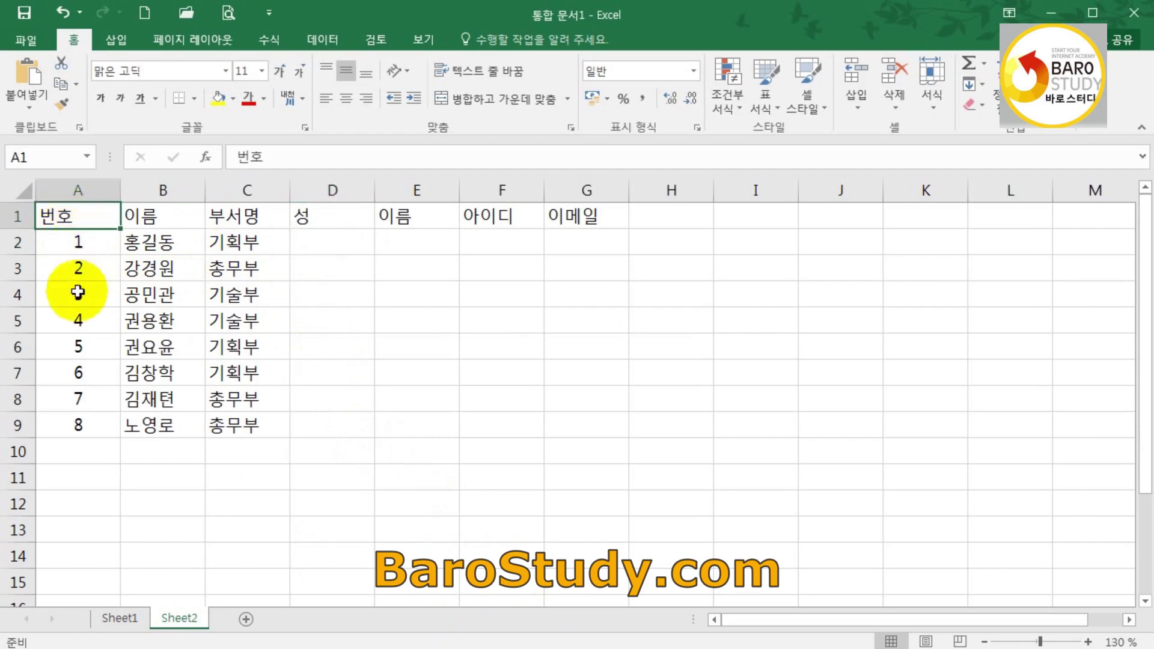
click(156, 219)
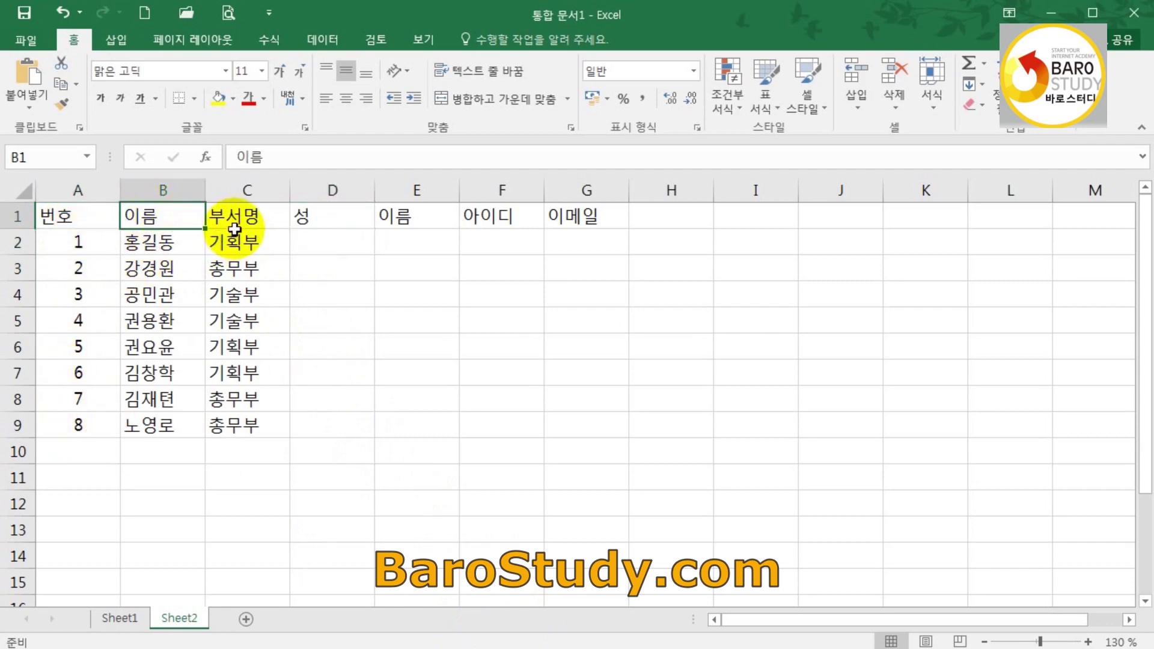
click(253, 222)
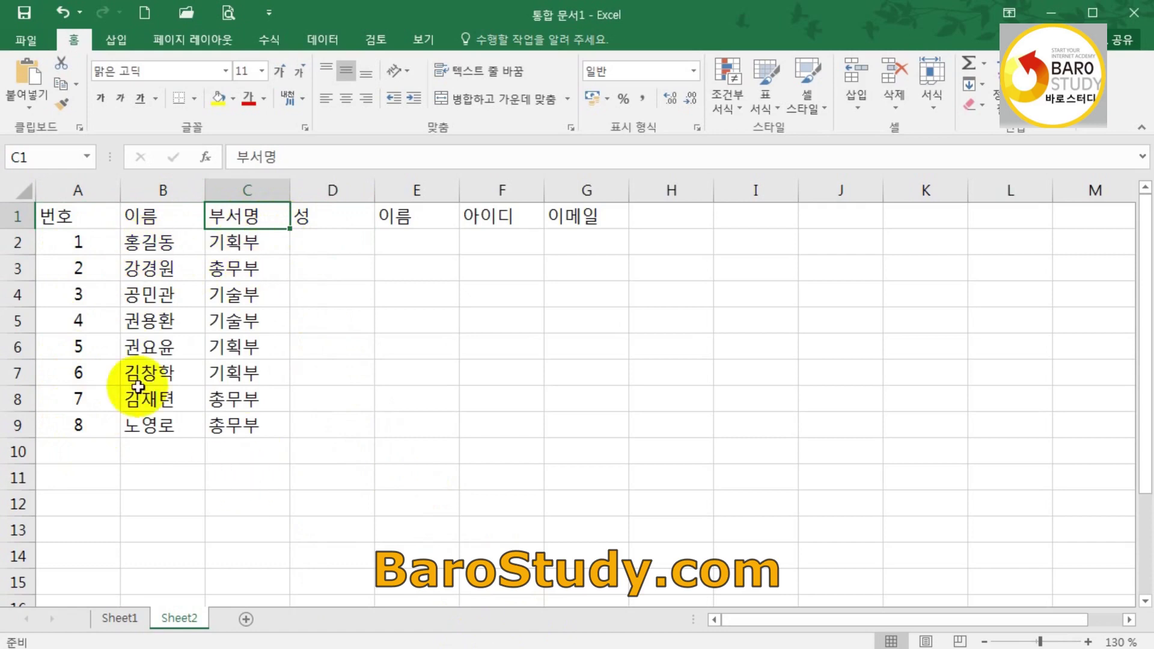
click(163, 243)
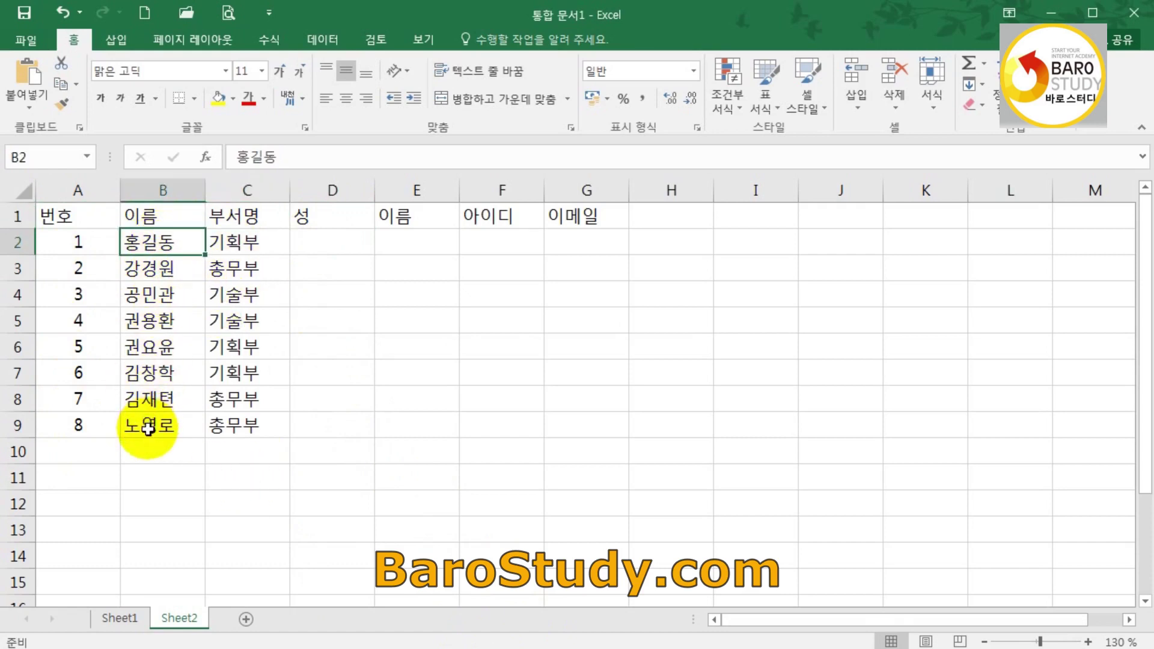
click(334, 217)
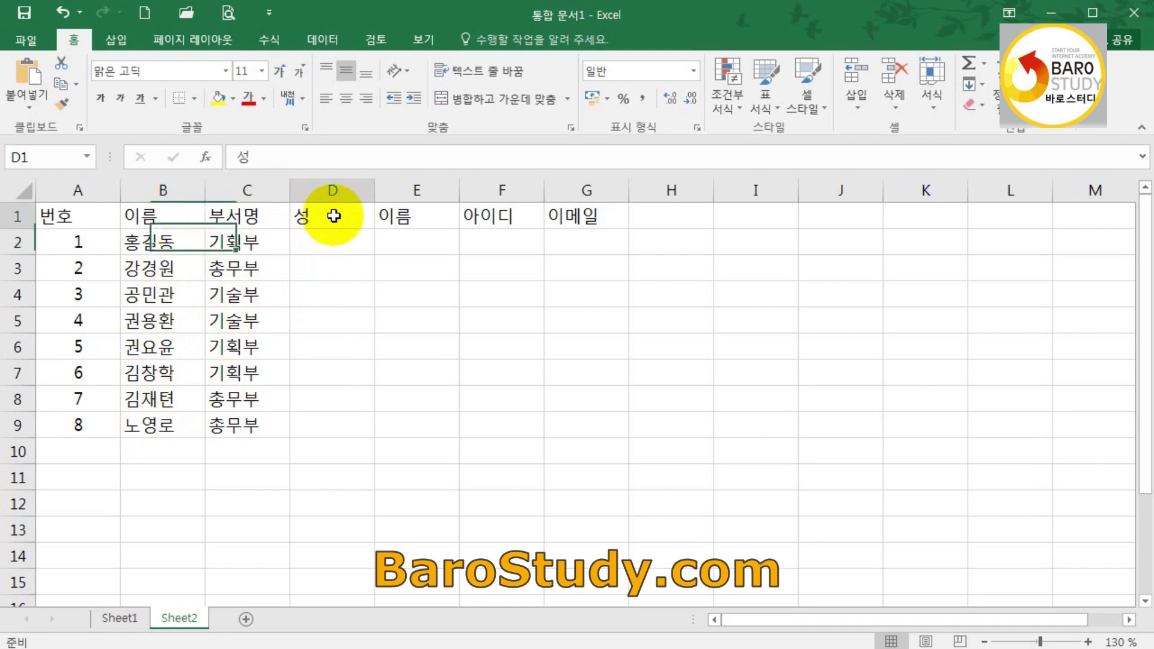
click(436, 217)
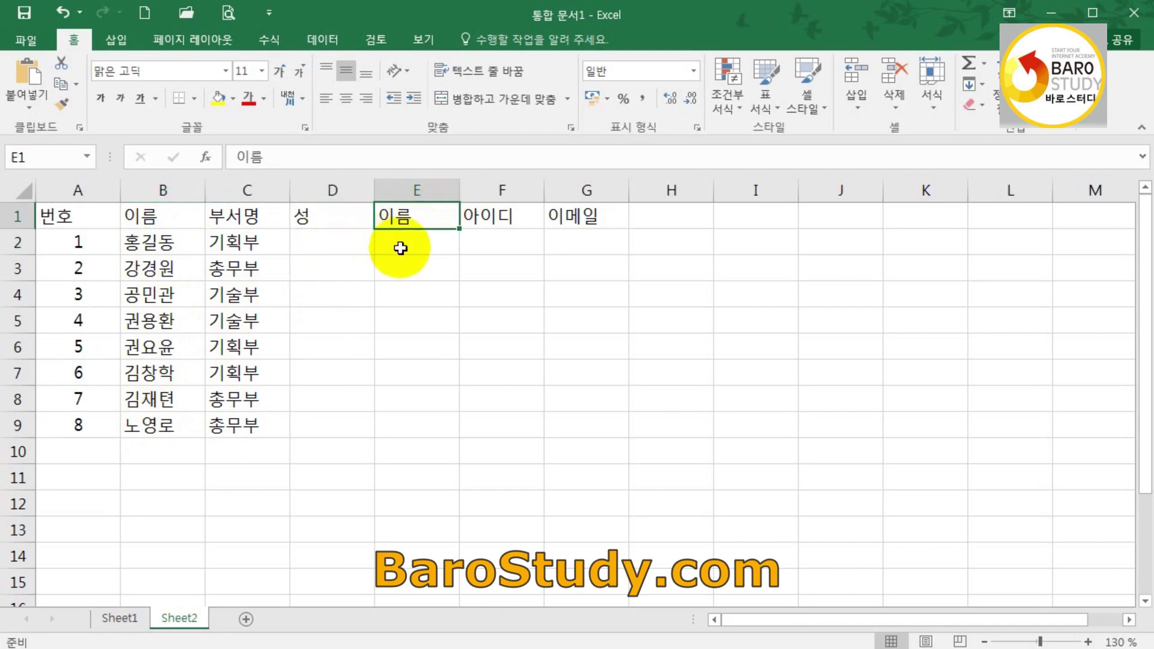
Enter the first person's surname in D2 and Flash Fill the 성 column over D2:D9
click(326, 242)
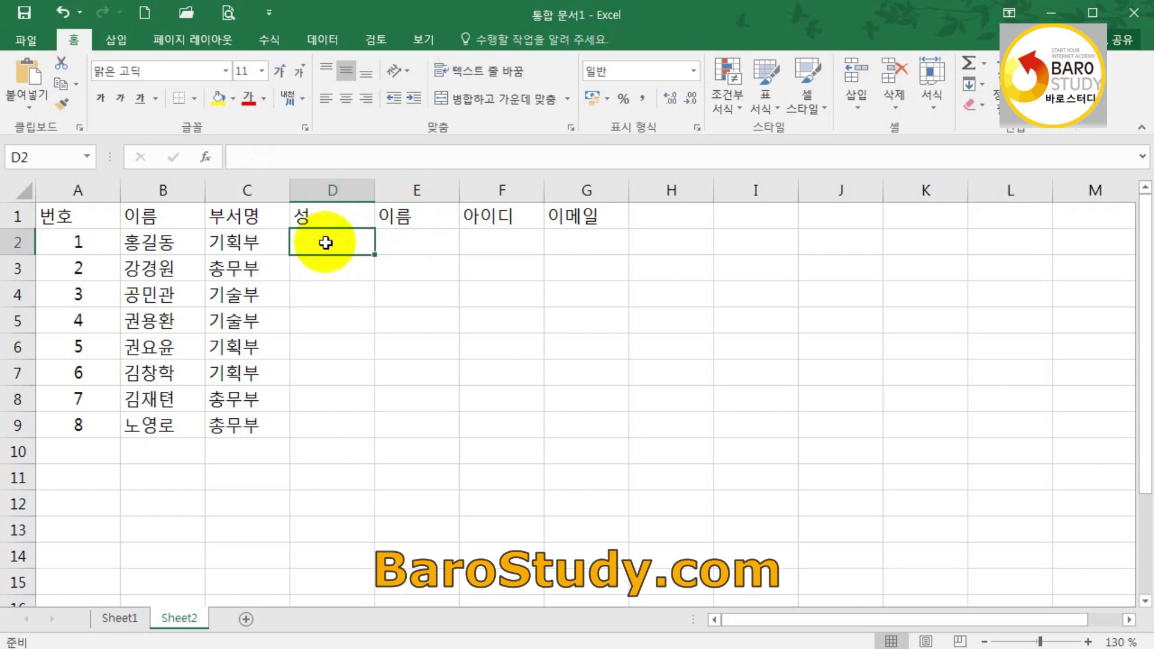
text(홍)
key(Return)
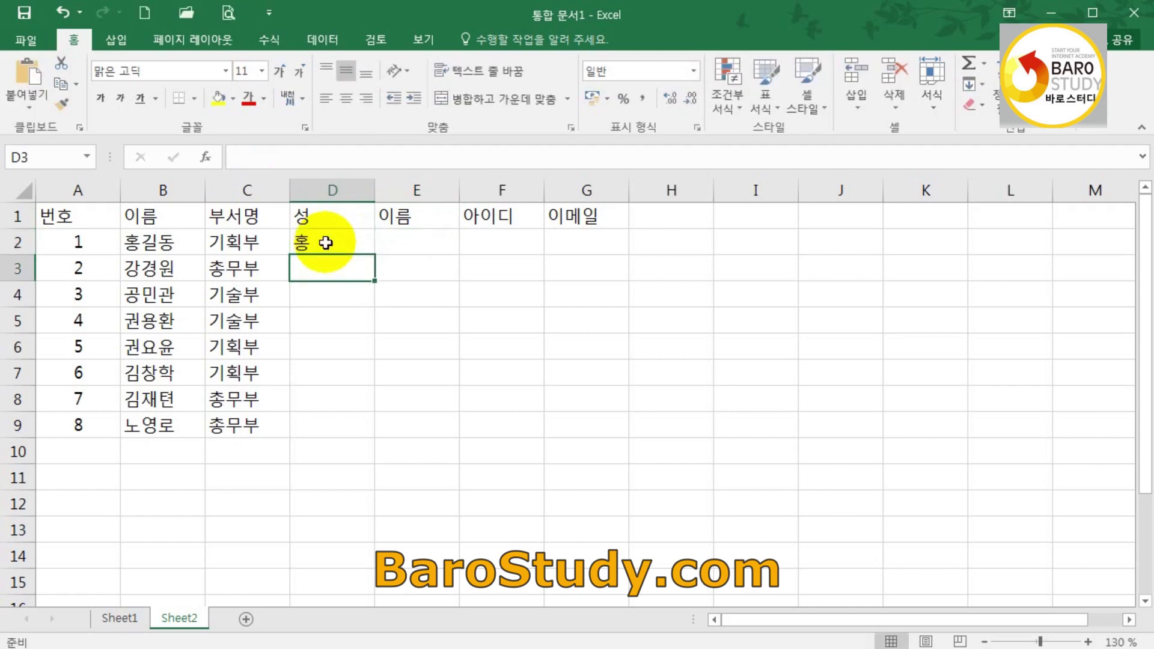
drag(326, 243, 332, 426)
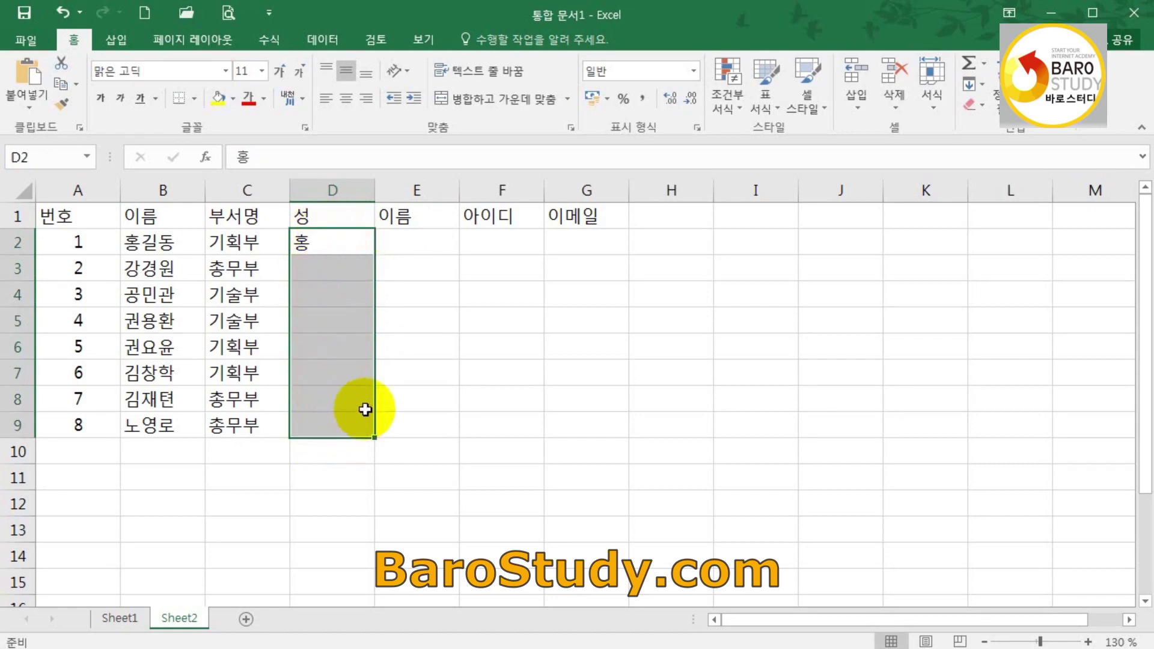
click(320, 38)
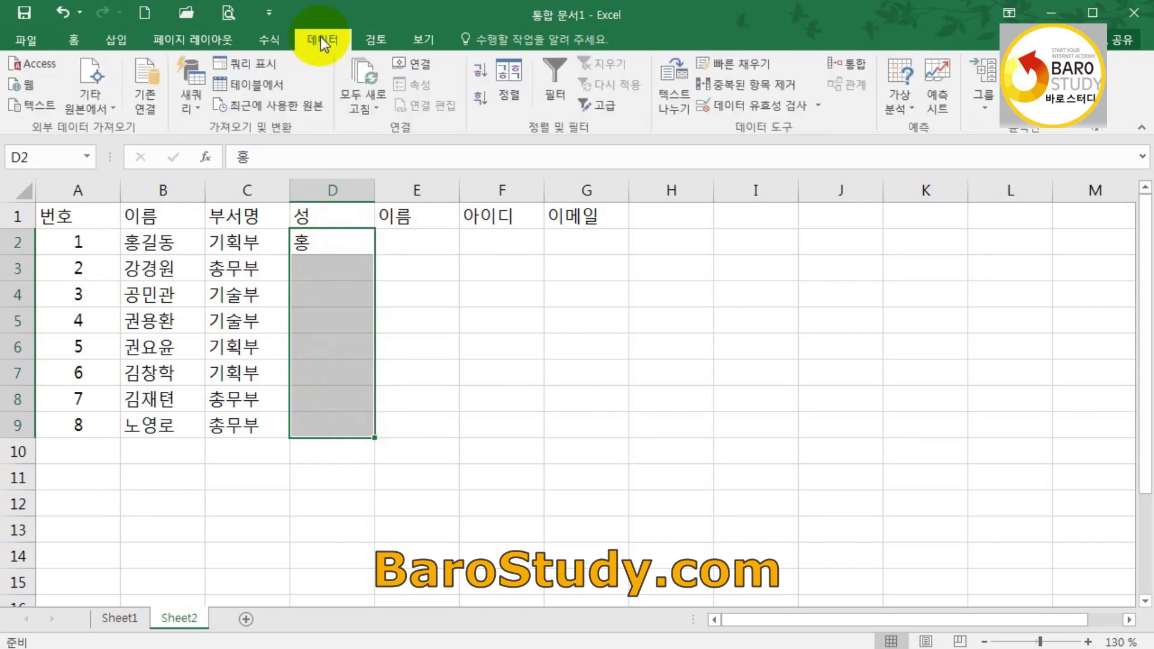
click(752, 67)
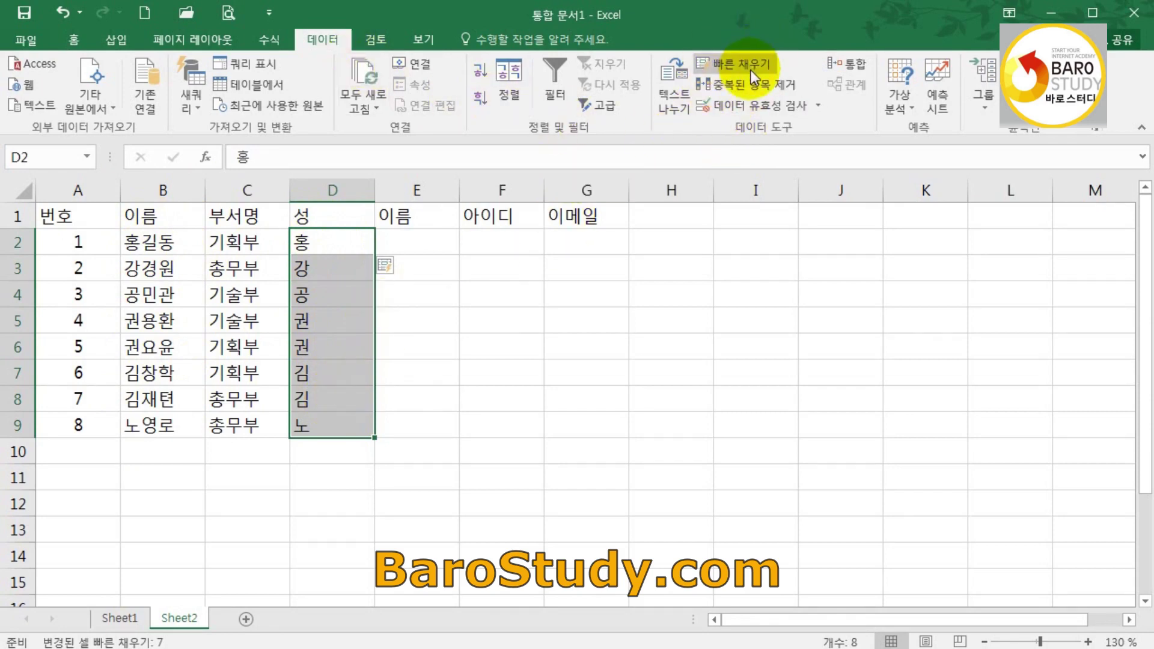
Enter the first person's given name in E2 and Flash Fill the second 이름 column over E2:E9
click(433, 247)
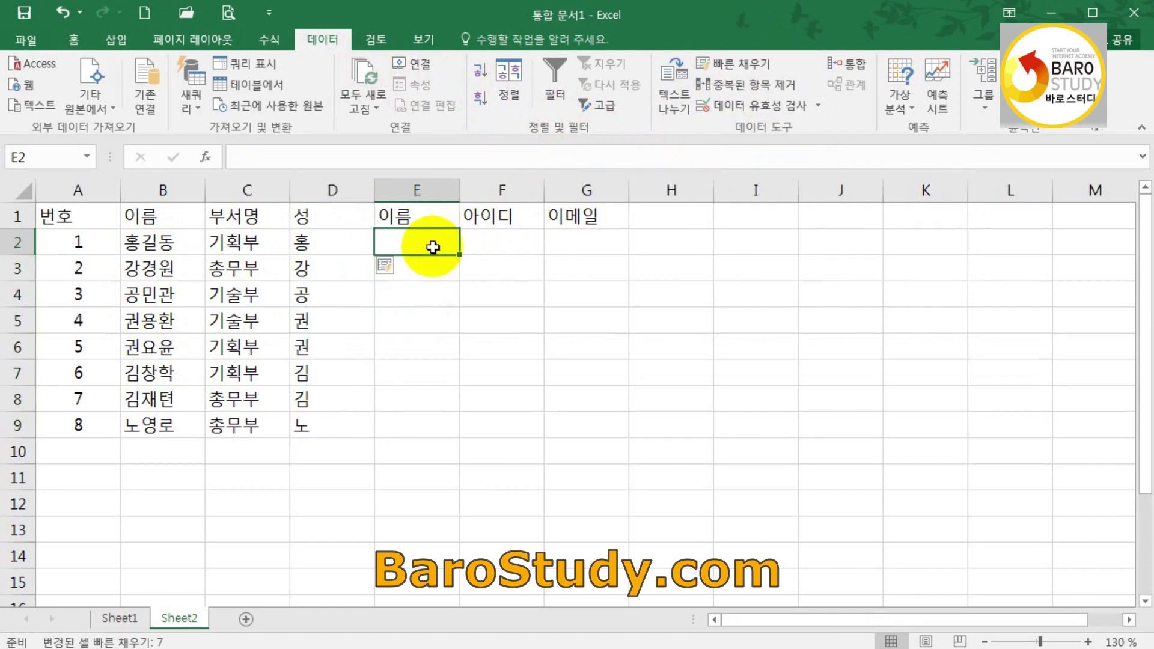
text(길동)
key(Return)
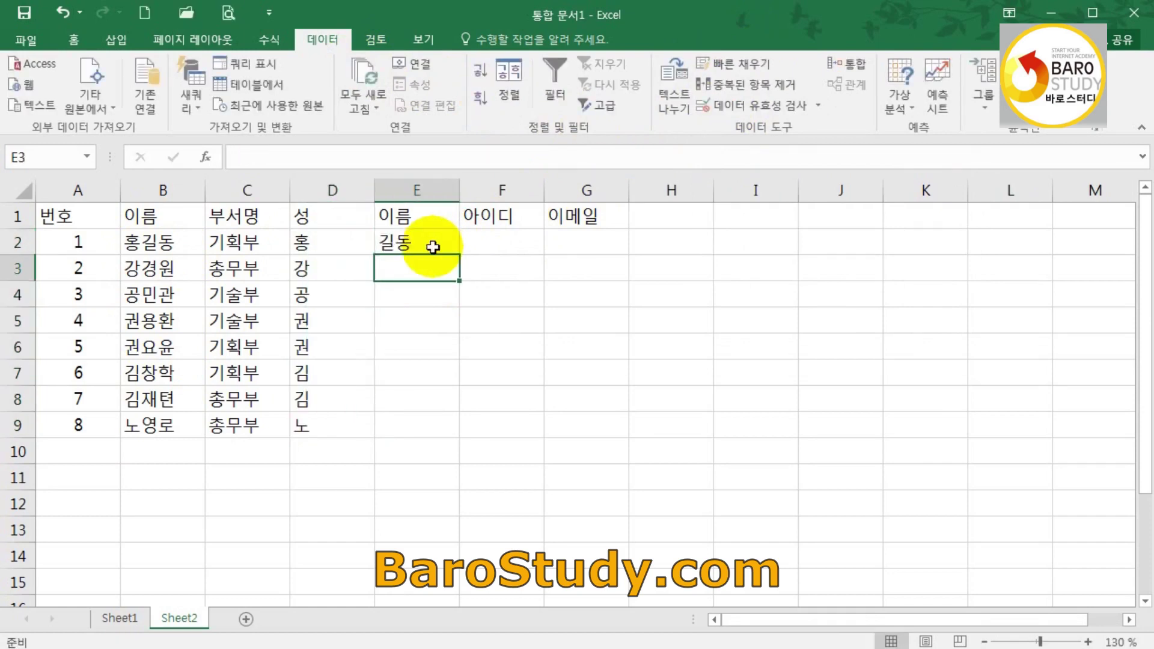
mouse_move(433, 247)
mouse_down()
mouse_move(420, 275)
mouse_move(425, 425)
mouse_up()
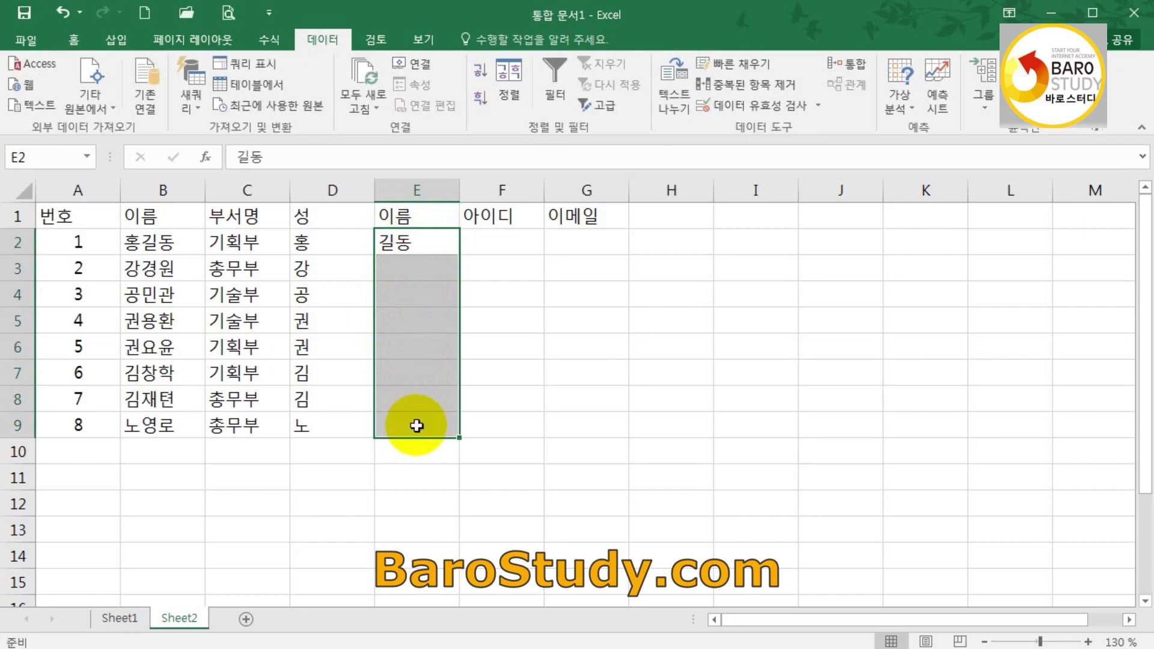
click(728, 66)
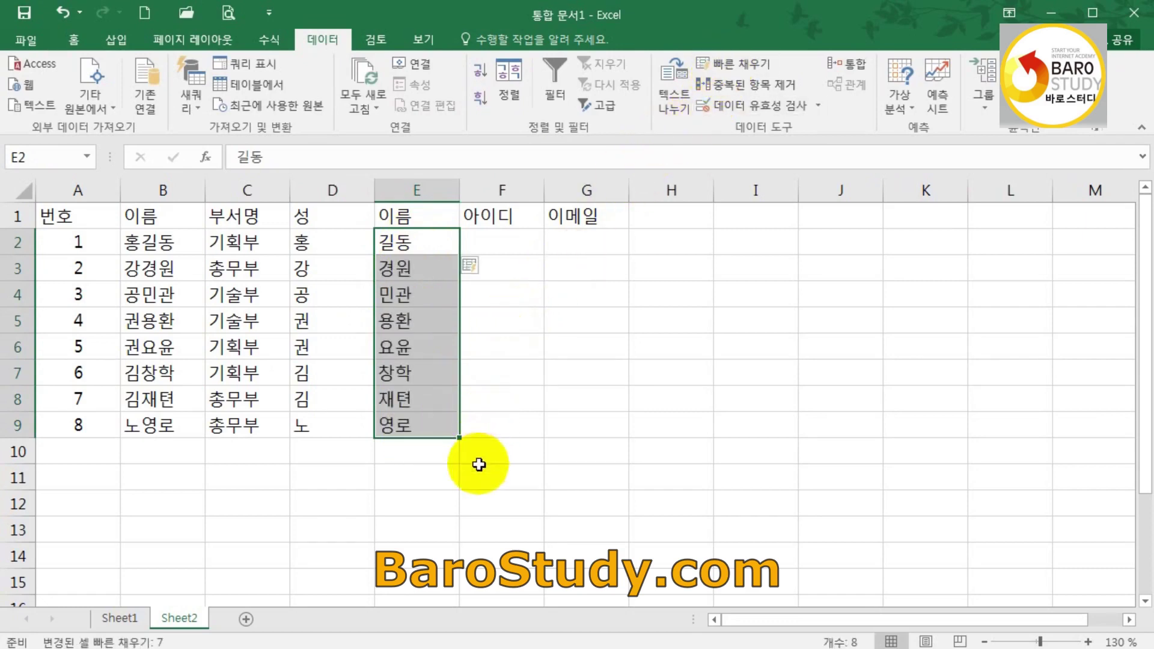
click(502, 392)
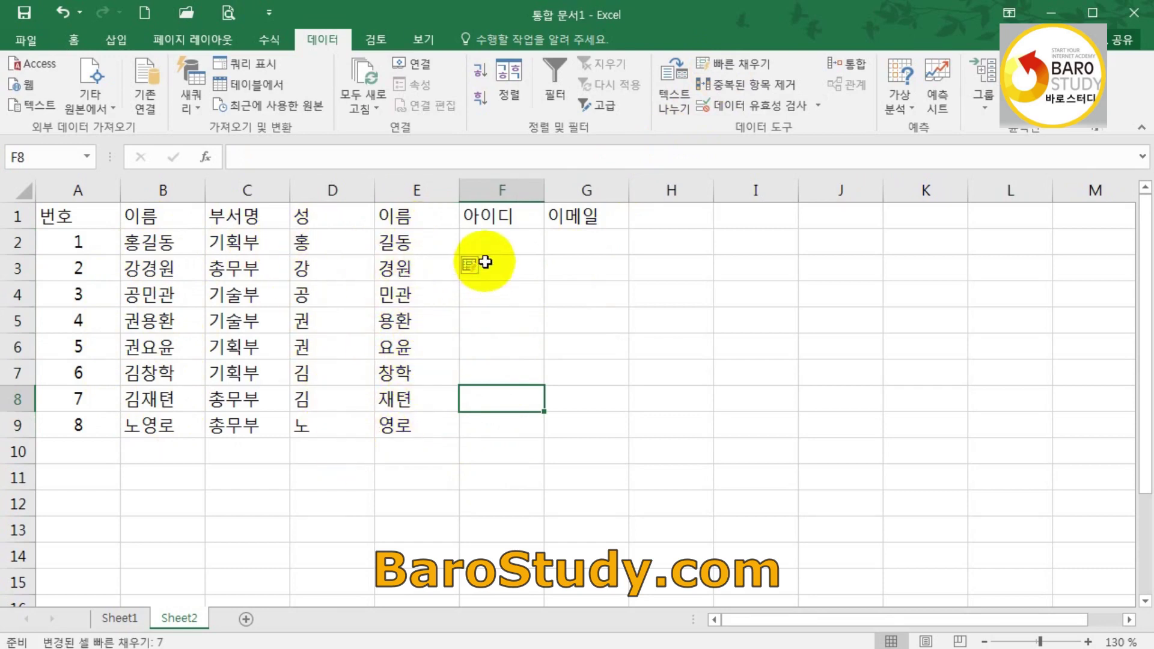
Widen the 이메일 column and Flash Fill G2:G9 from the sample e-mail address in G2
click(503, 247)
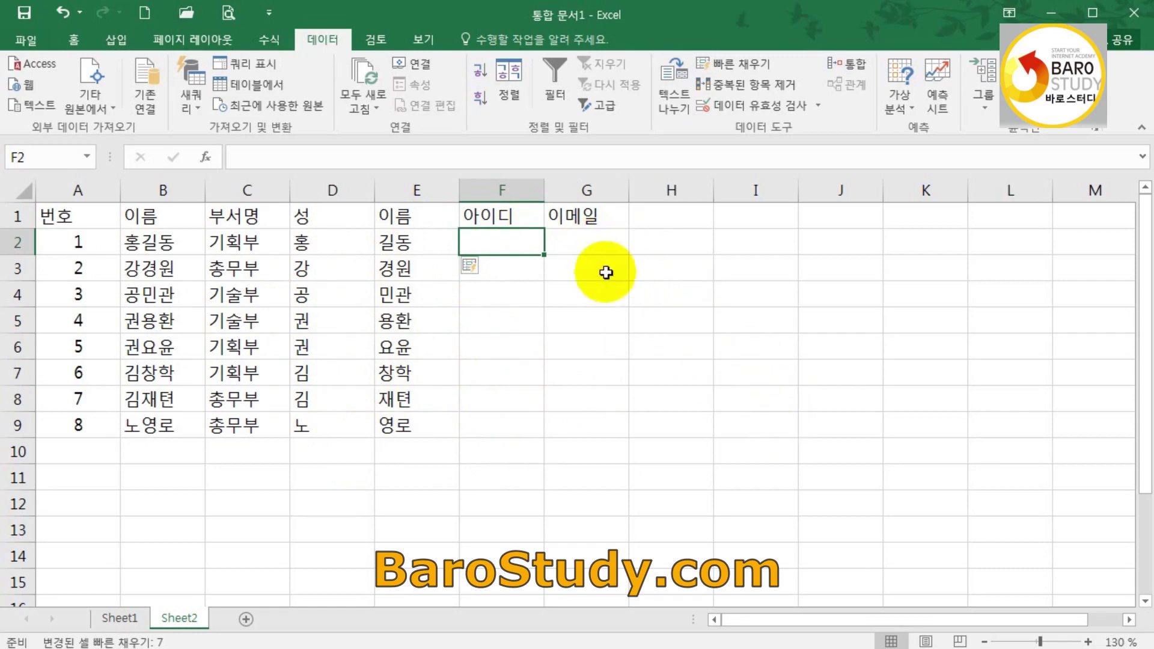
drag(629, 201, 678, 202)
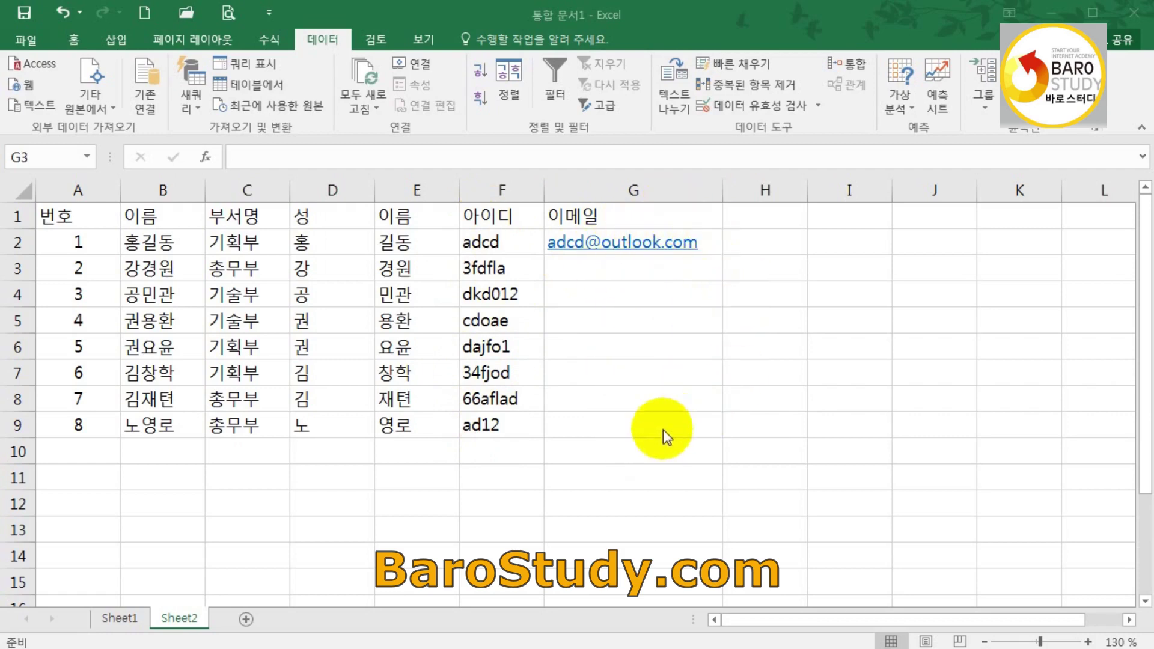
click(632, 385)
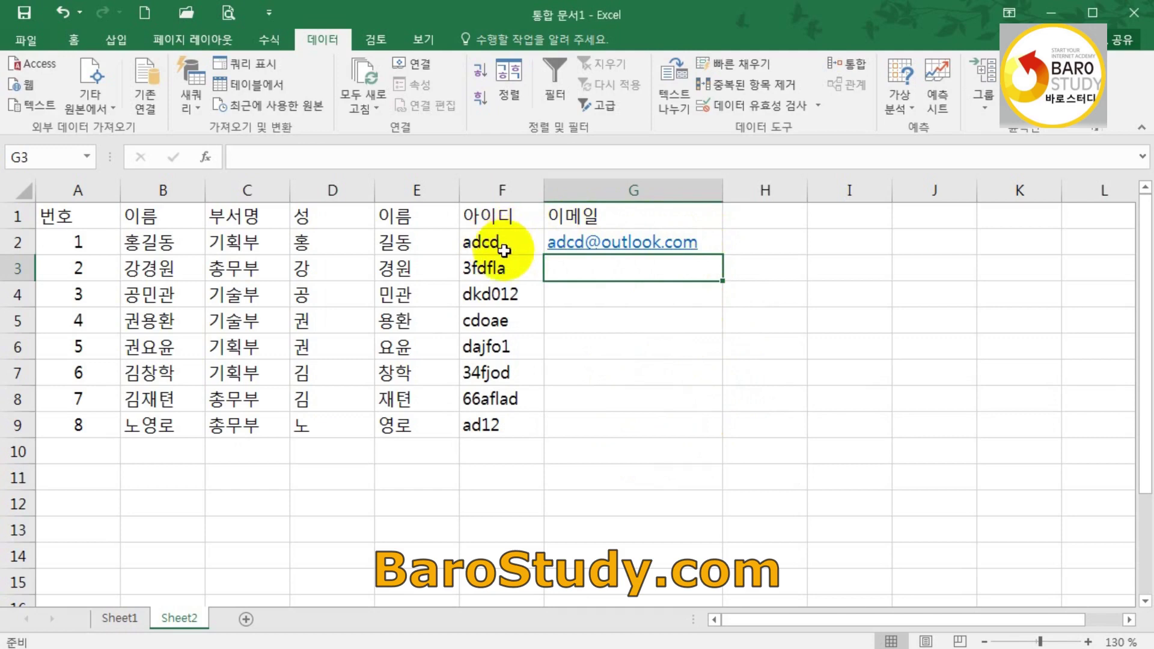
drag(706, 244, 681, 430)
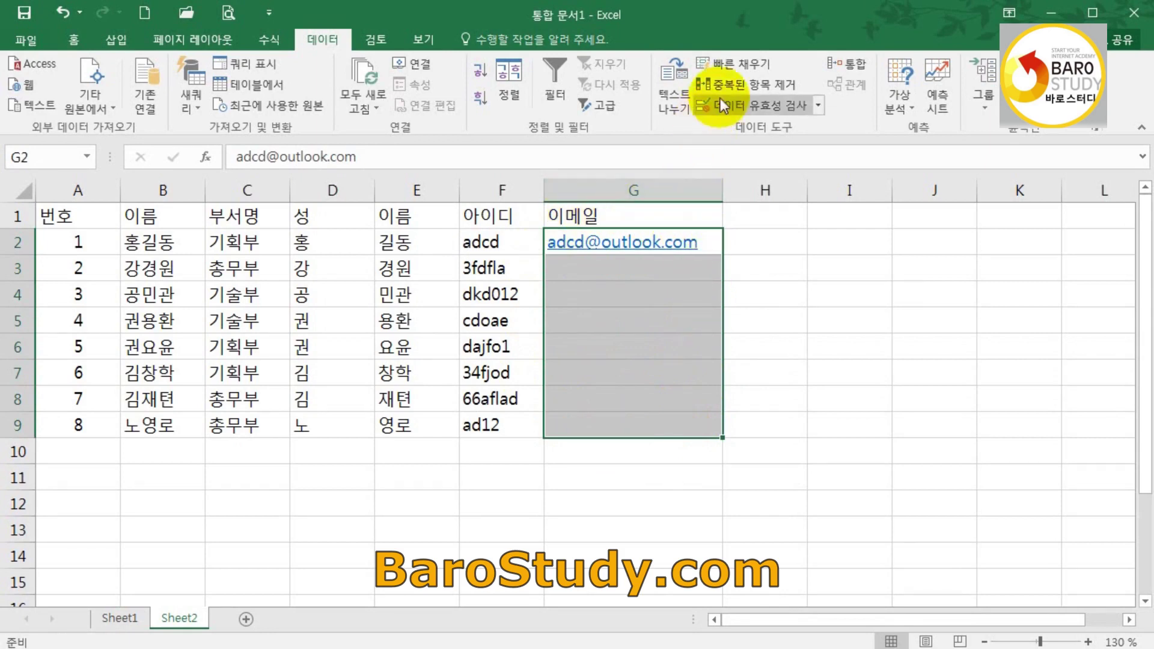
click(743, 68)
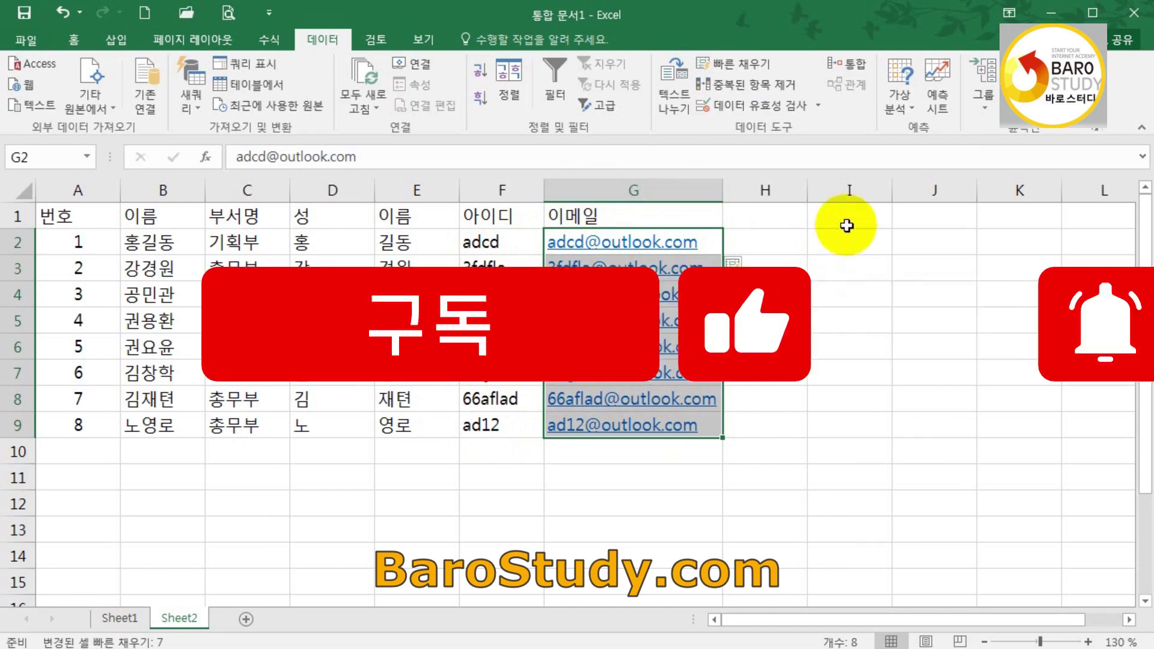
Enter the district names 강동, 강서, 강북, 강남 and 성북 down cells I2:I6
click(850, 245)
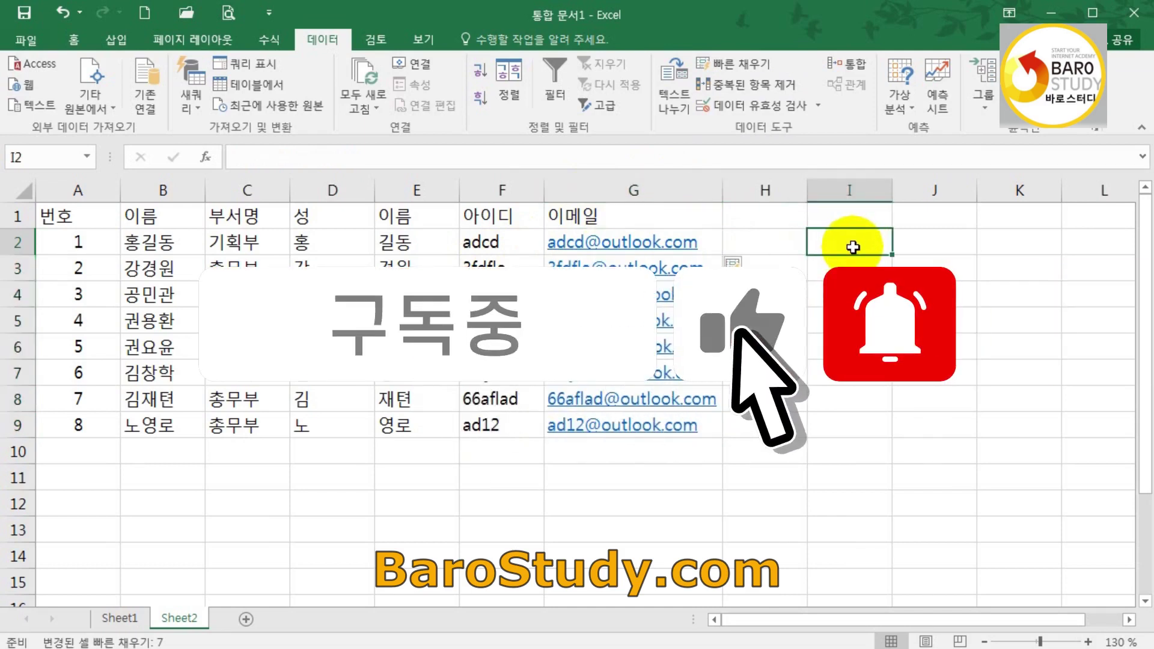
text(rkd)
key(BackSpace)
key(BackSpace)
key(BackSpace)
key(Hangul)
text(ㄱ강동)
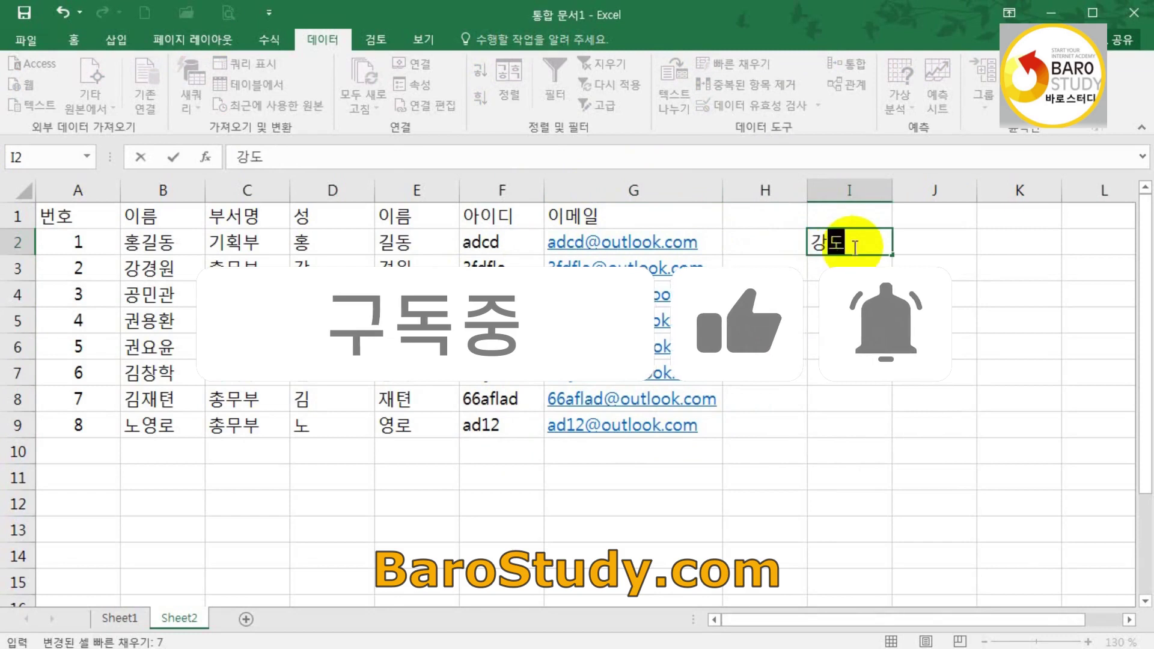
key(Return)
text(강서)
key(Return)
text(강북)
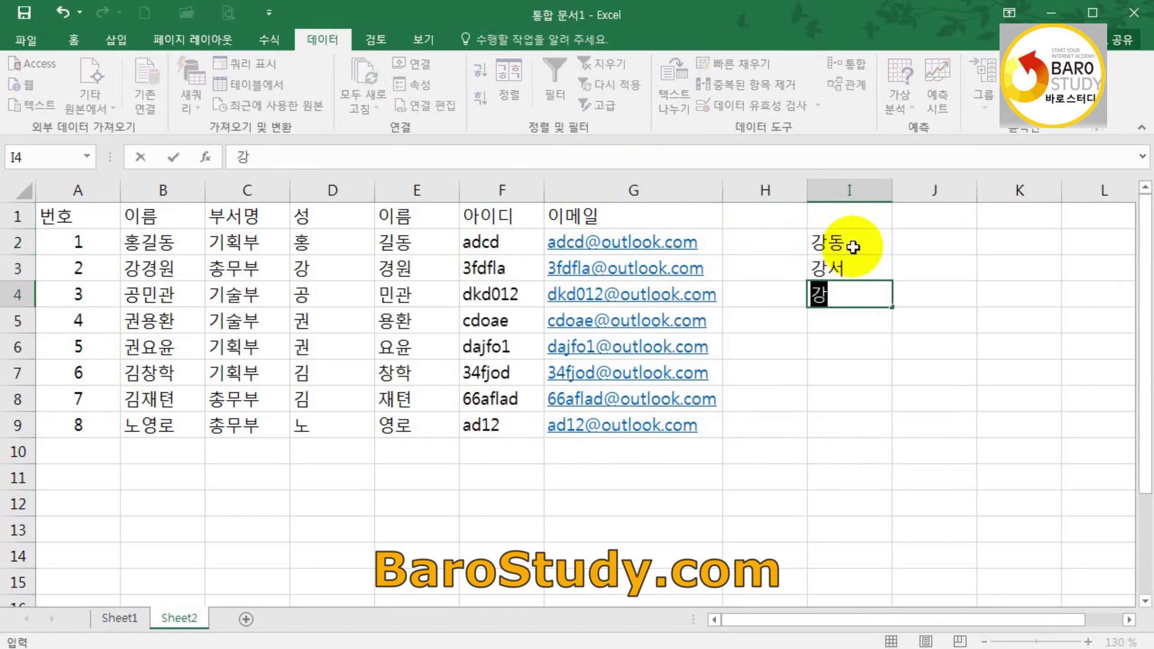
key(Return)
text(강남)
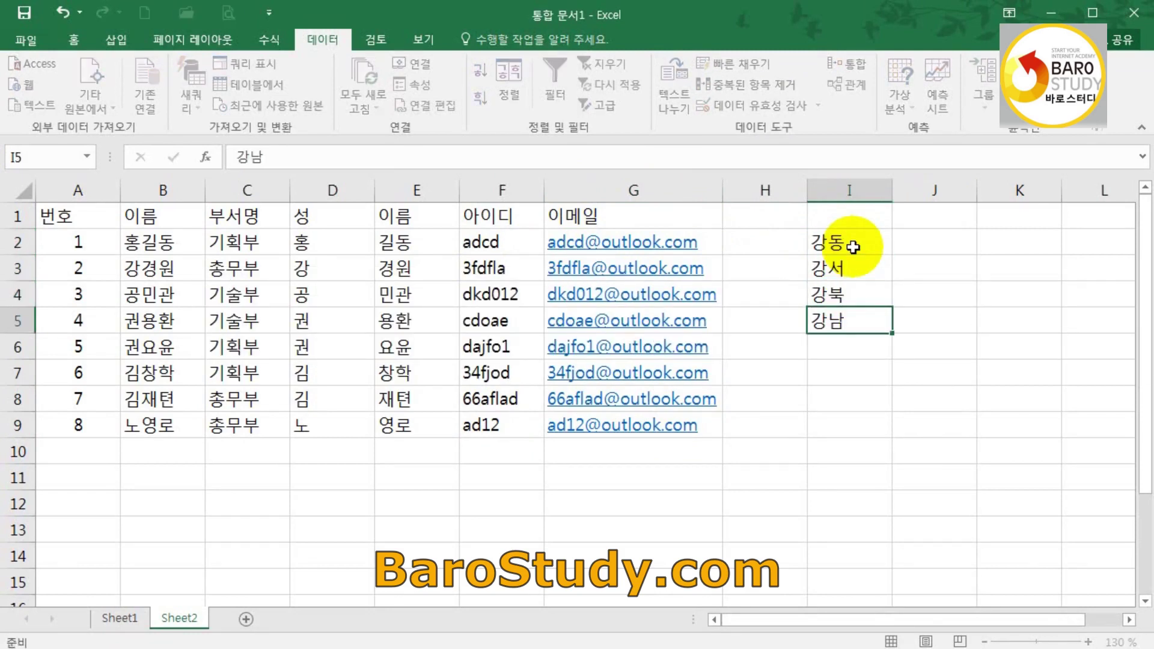
key(Return)
text(성북)
key(Return)
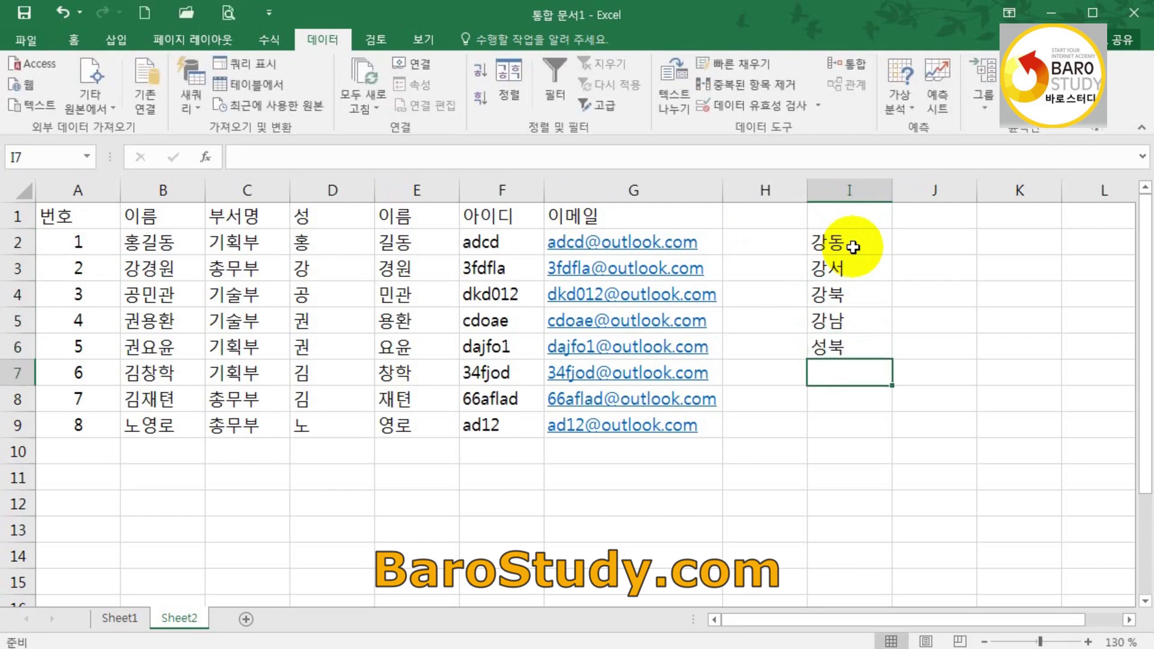
Enter 강동대리점 in J2 as the sample branch name beside 강동
key(Up)
key(Up)
key(Up)
key(Up)
key(Up)
key(Right)
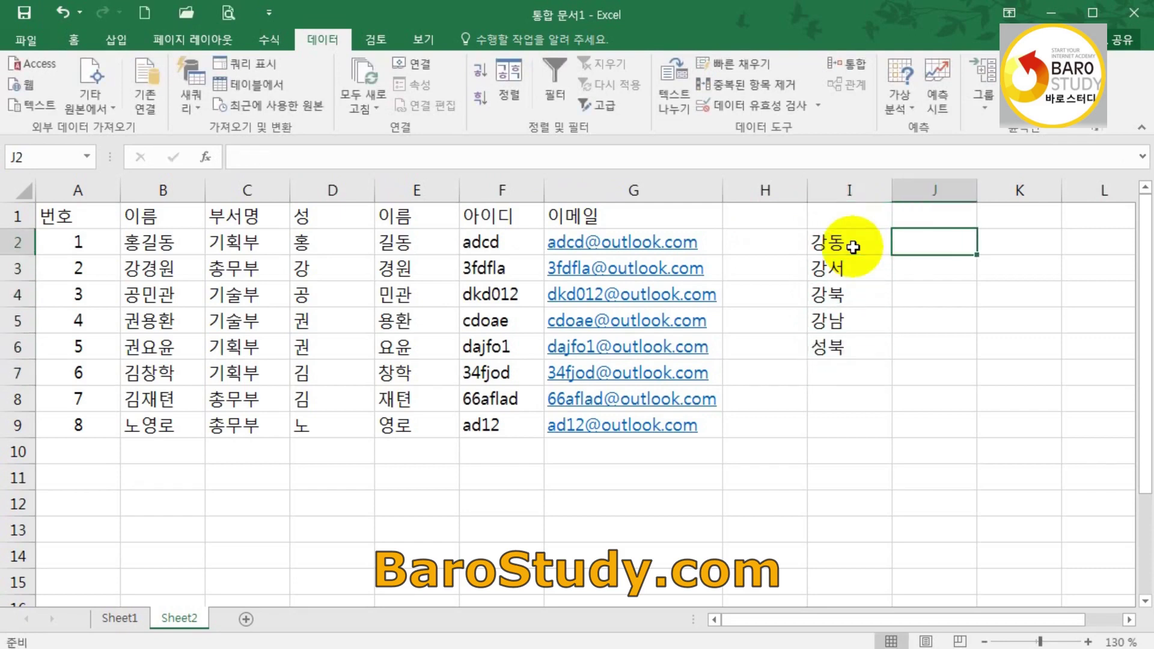
text(강)
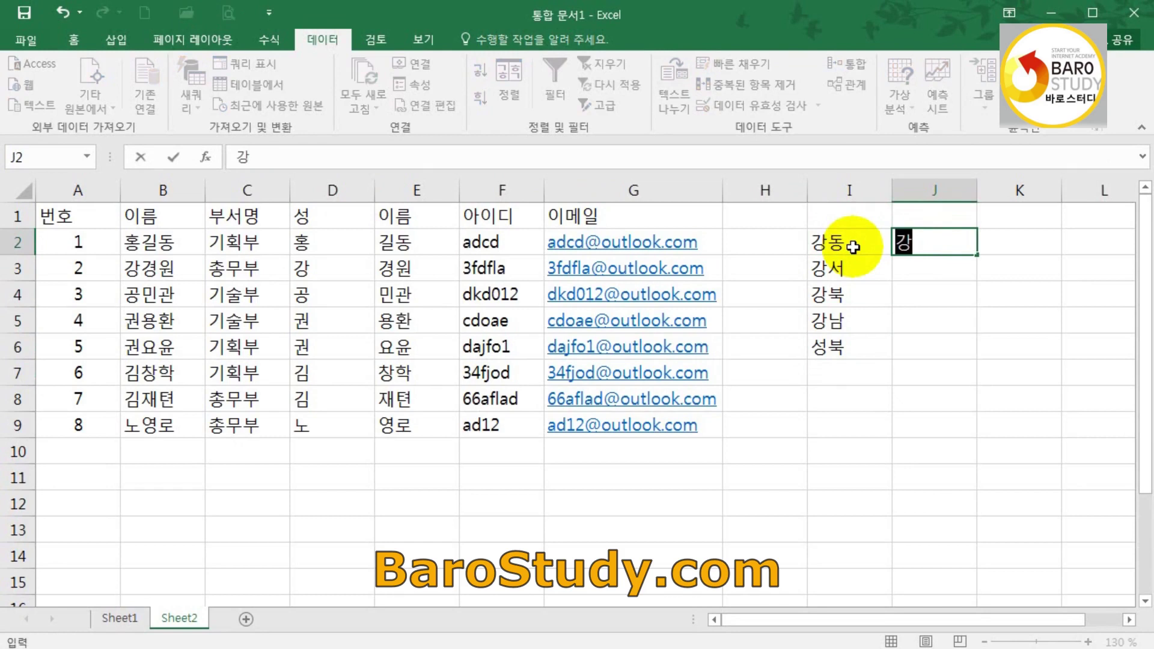
text(동ㄷㅐㄹㅣ점)
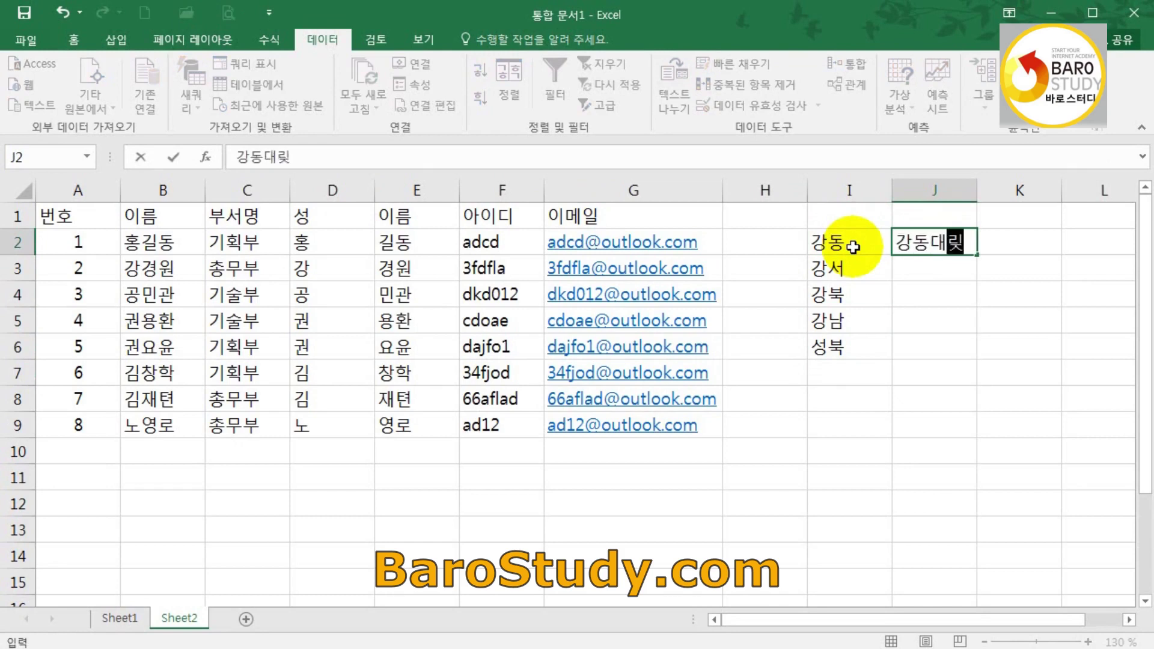
key(Return)
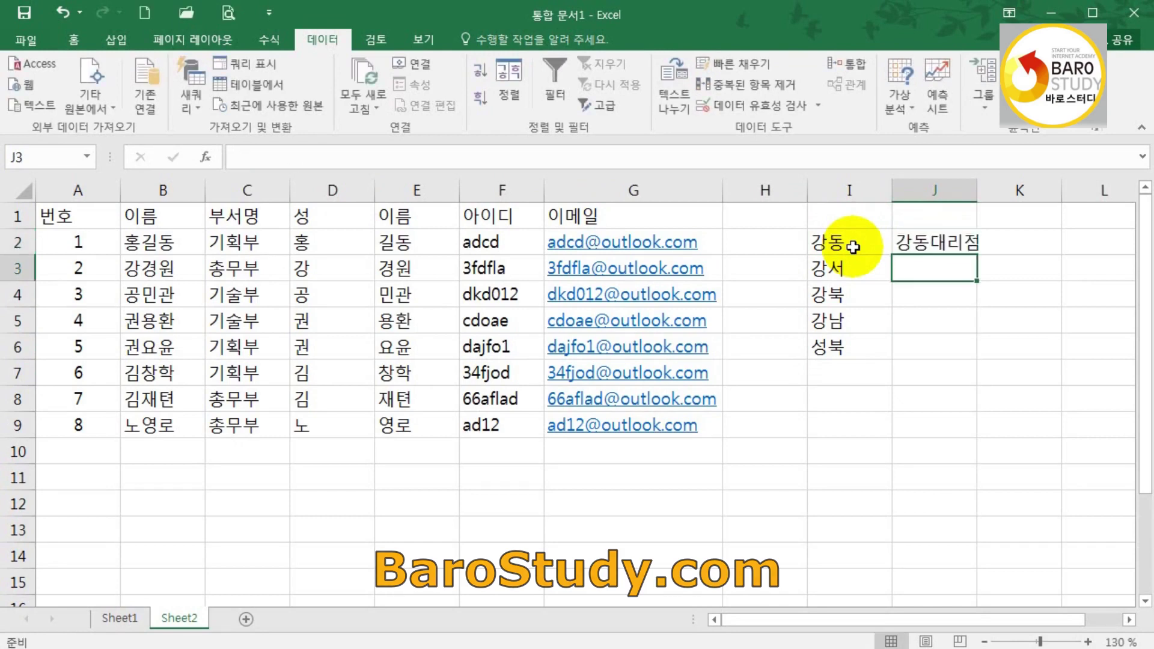
Autofit column J's width and Flash Fill J2:J6 with the 대리점 pattern from J2
double_click(978, 190)
drag(923, 246, 924, 342)
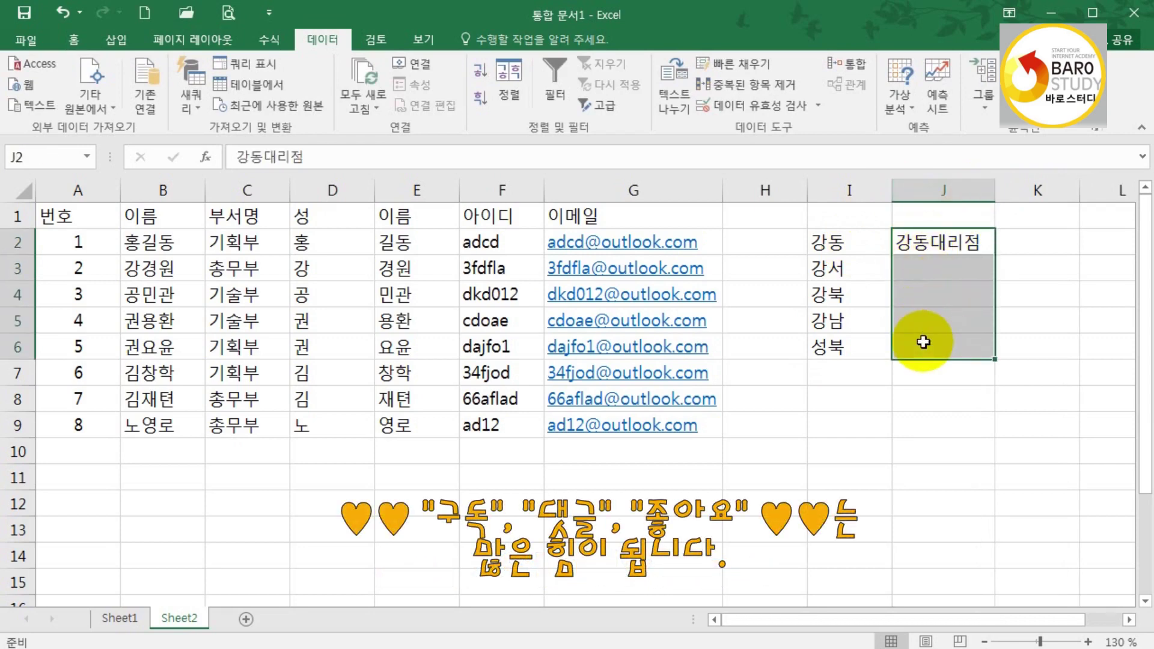
click(752, 67)
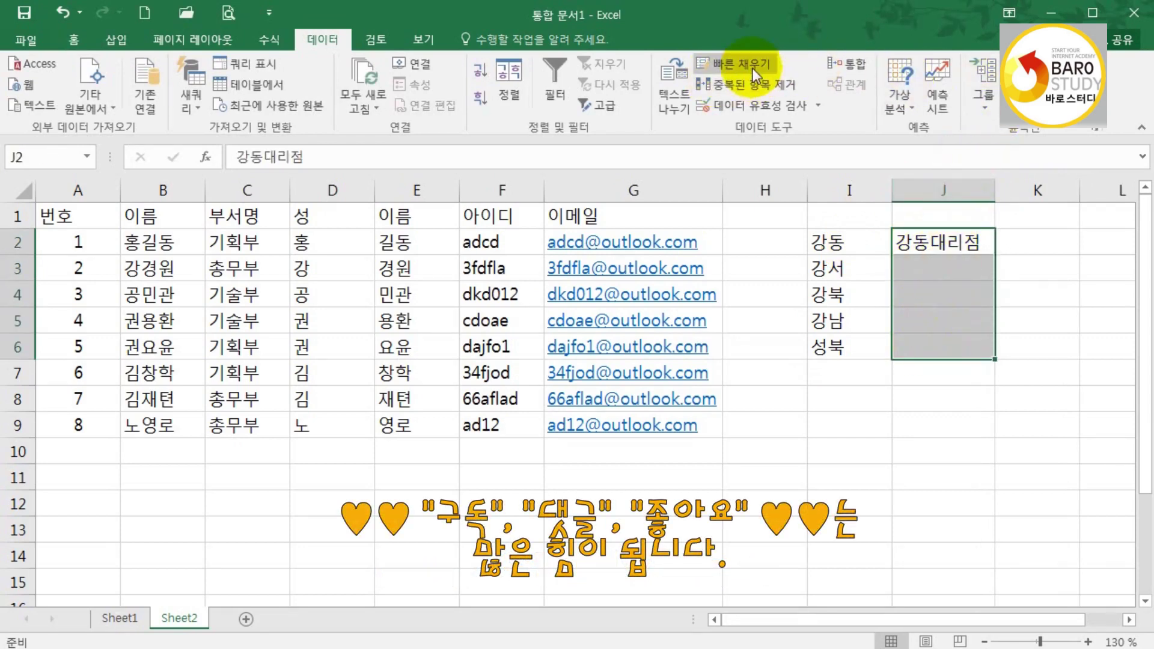
click(753, 68)
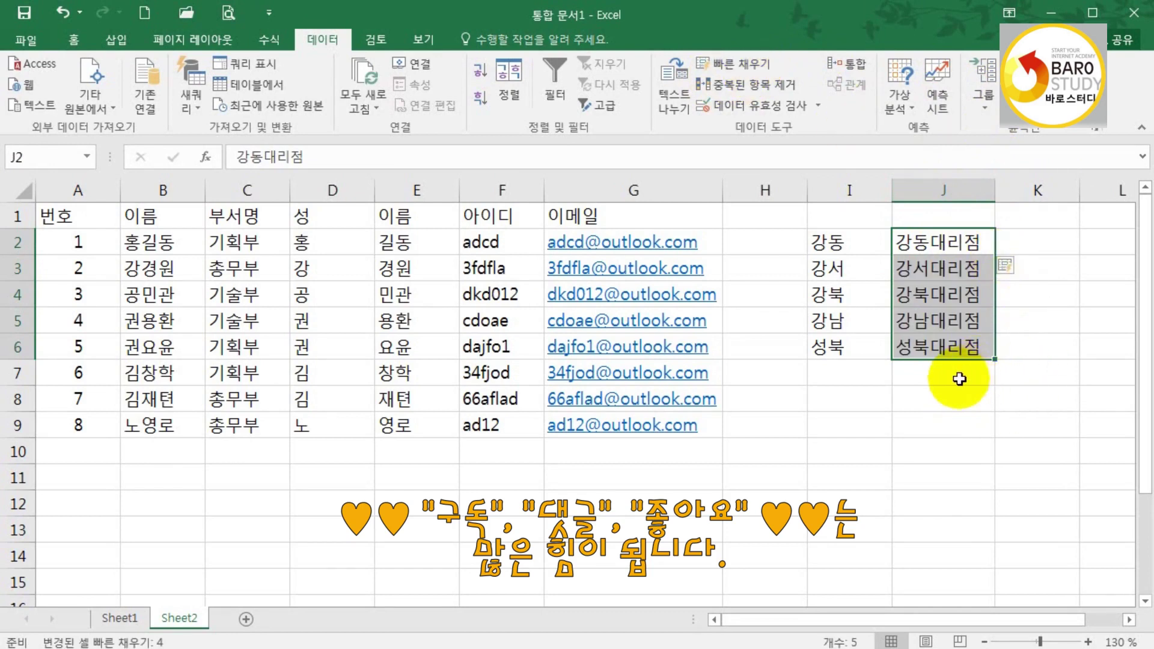
click(939, 399)
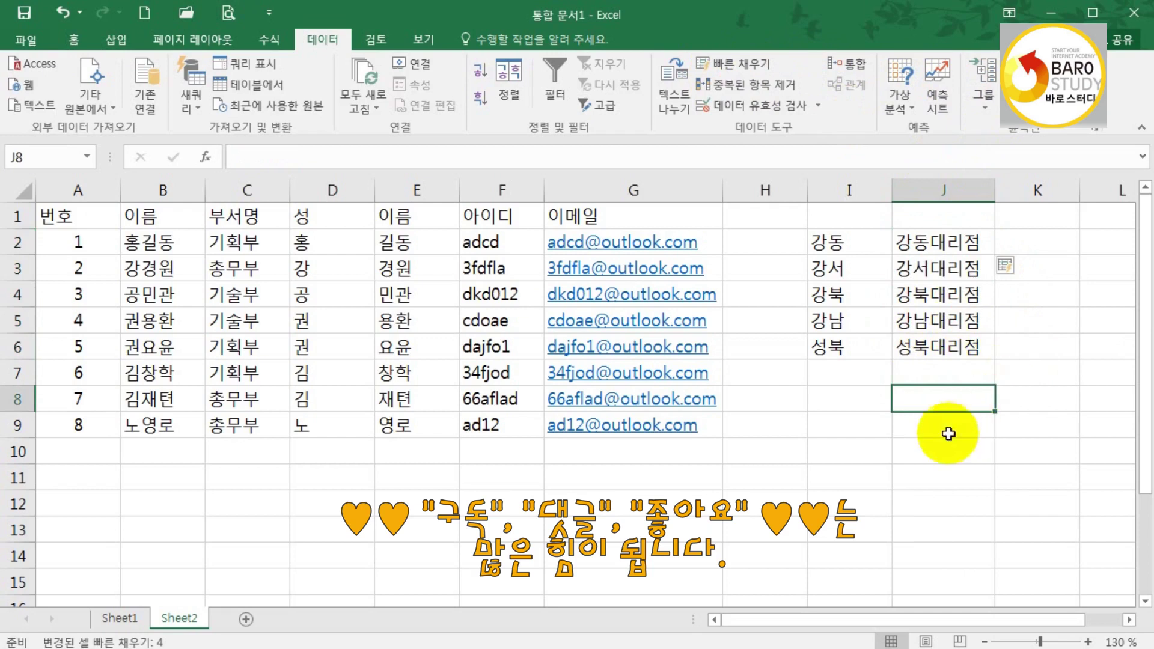